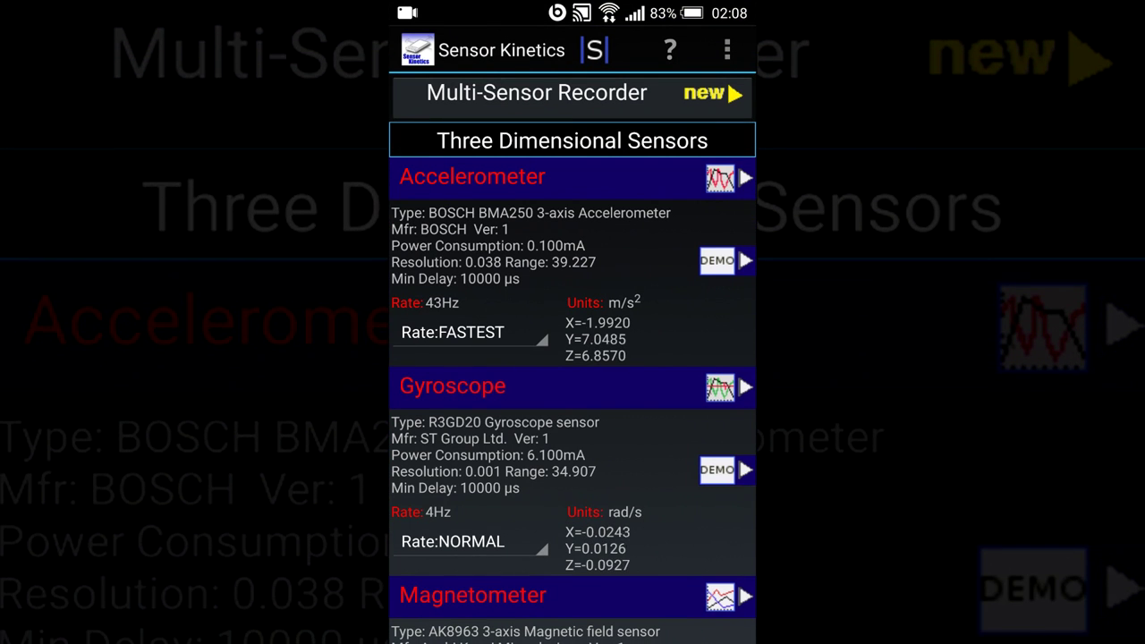
Step: Examine the phone's sensor list in Sensor Kinetics to check for a gyroscope
scroll(572, 358, "down", 1)
scroll(572, 358, "down", 4)
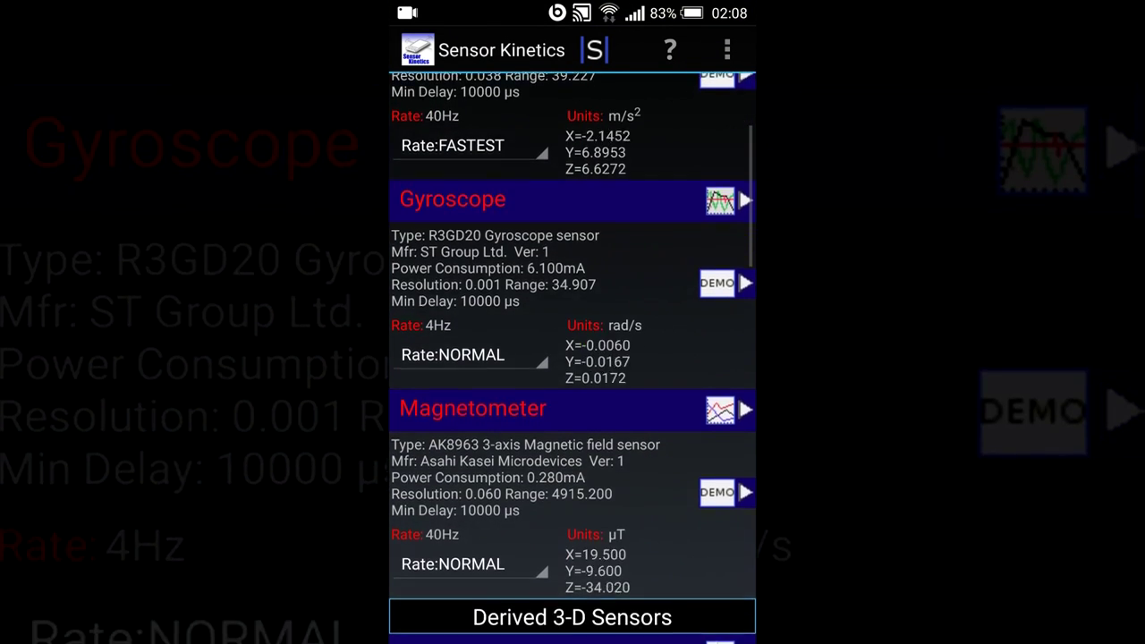
scroll(573, 358, "down", 4)
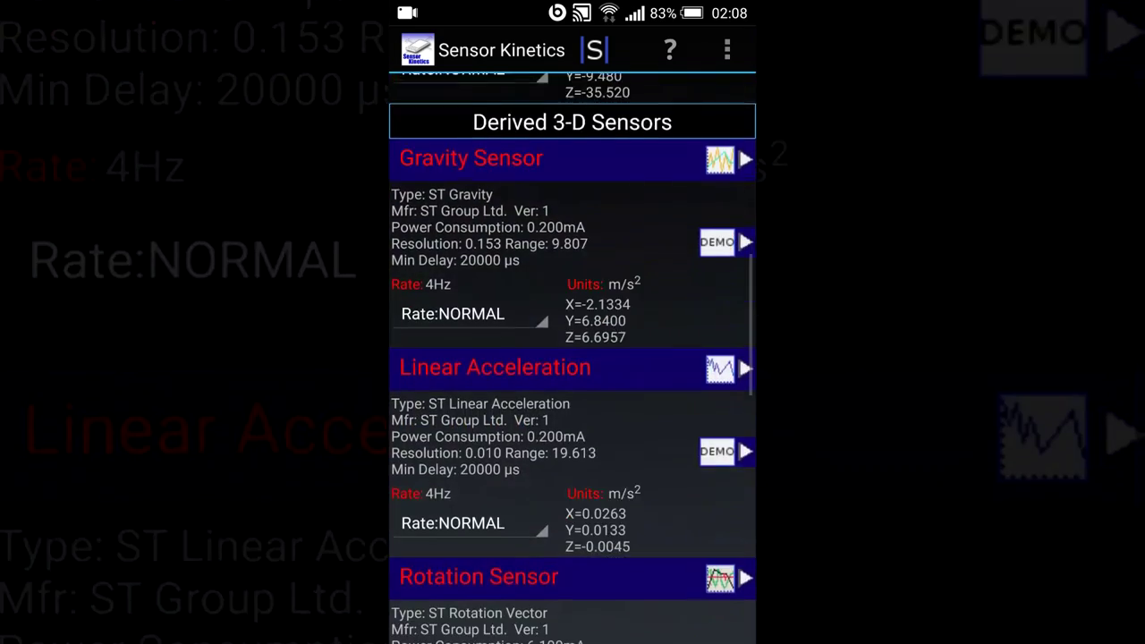
scroll(573, 358, "up", 2)
scroll(573, 357, "up", 6)
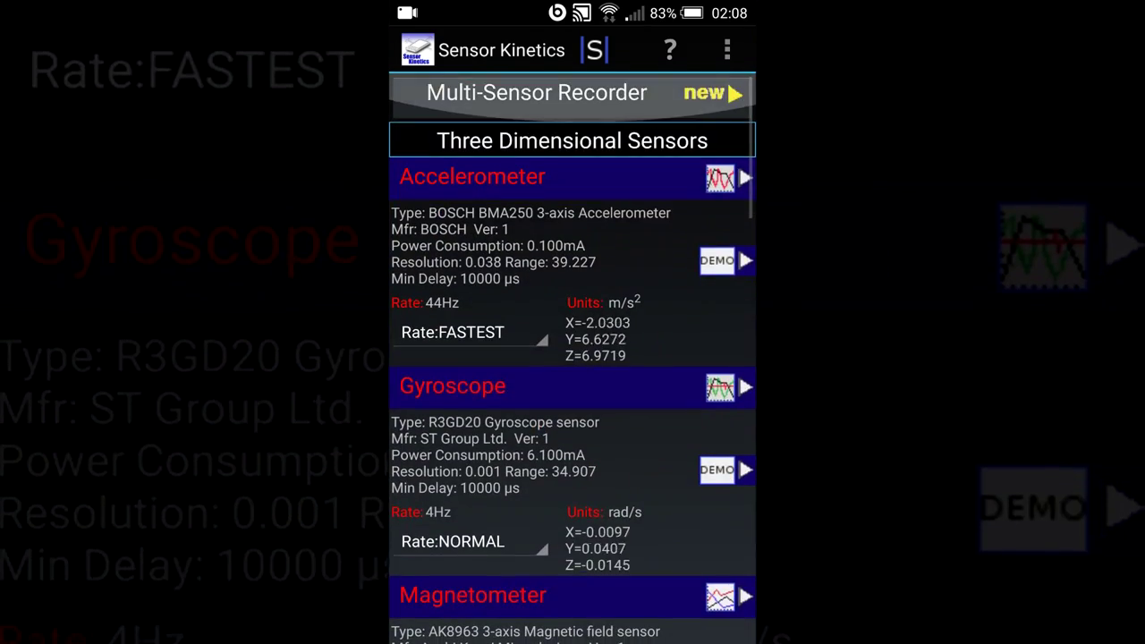
scroll(572, 358, "up", 1)
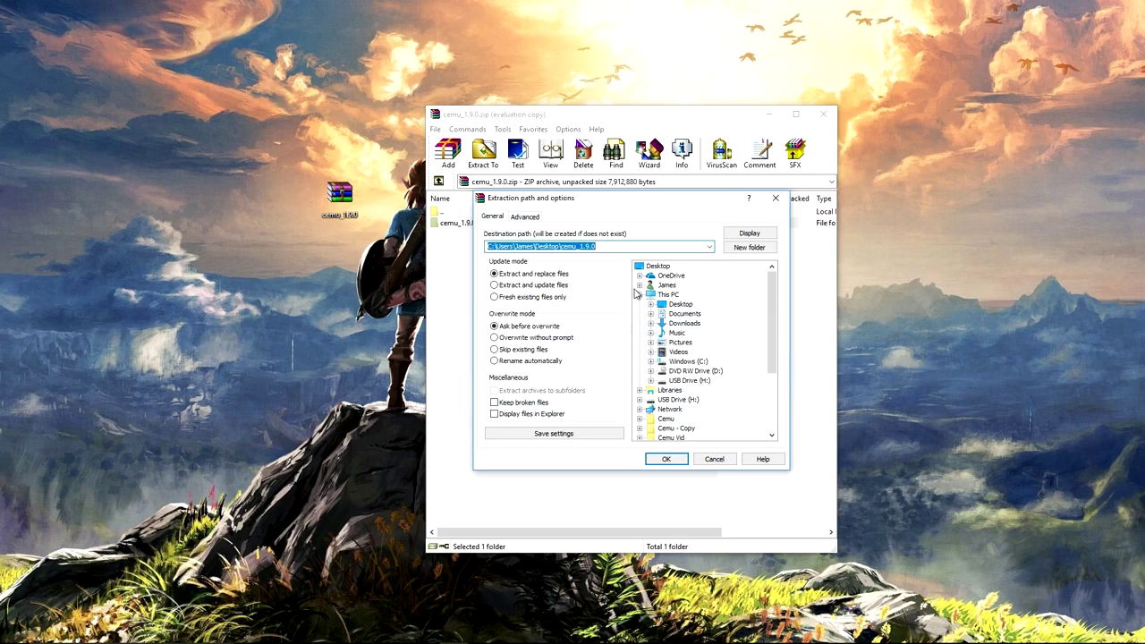
Step: Extract the cemu_1.9.0 archive to a desktop folder named cemu_1.9.0 and extract the cemuhook_190c_0532 archive into that same folder
left_click(662, 457)
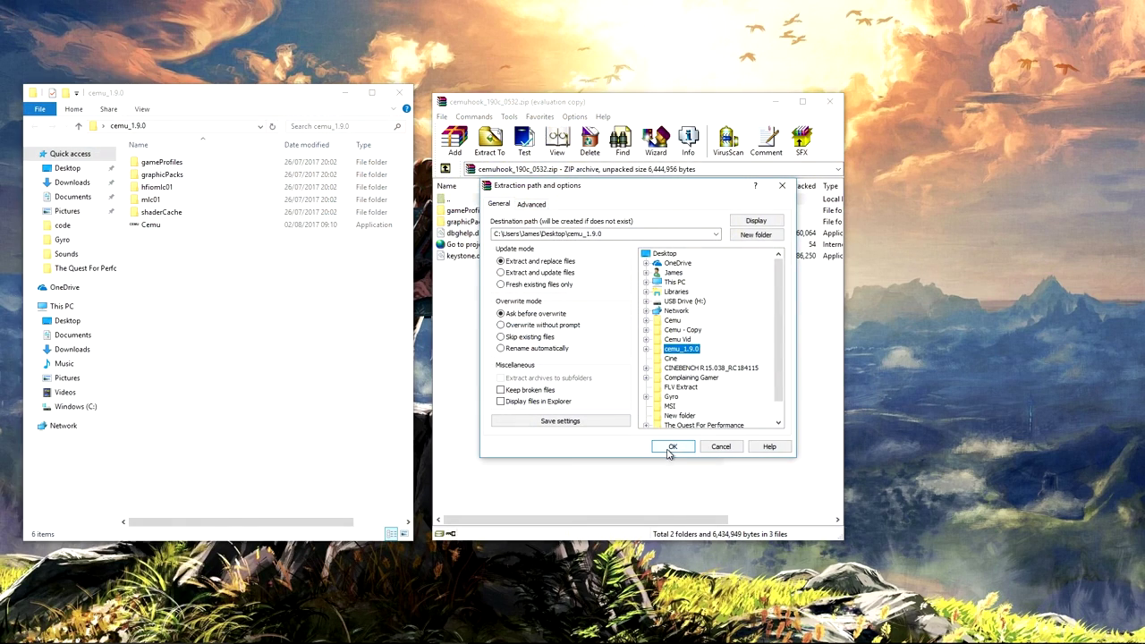
left_click(672, 446)
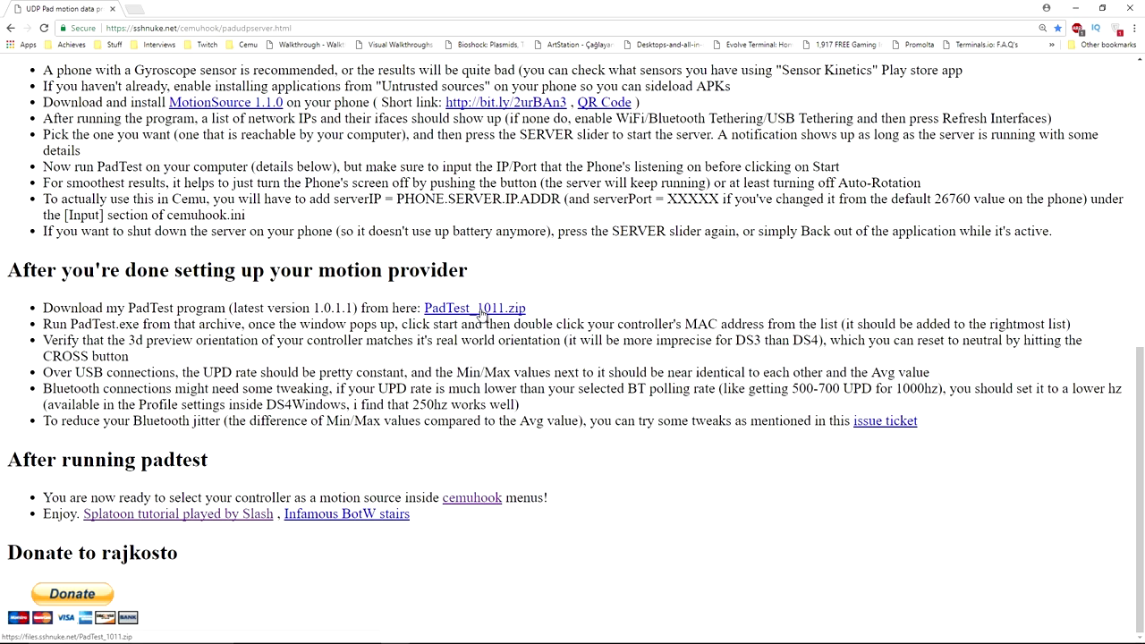
Step: Download PadTest_1011.zip from the Cemuhook motion data page and look through its setup guides
left_click(481, 311)
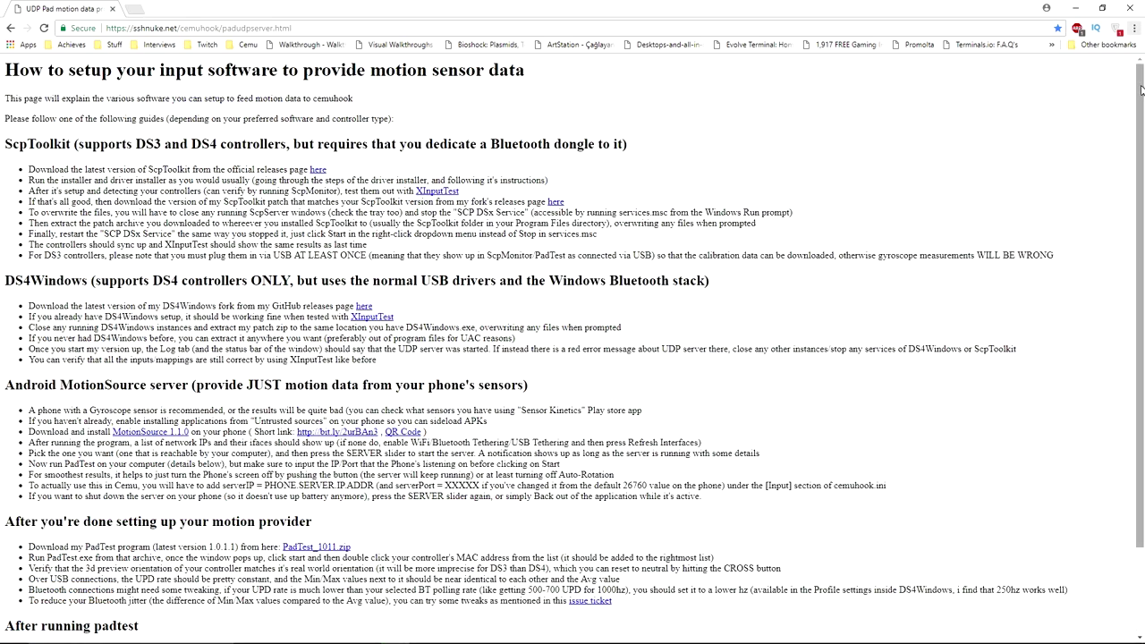
left_click_drag(1142, 90, 1130, 189)
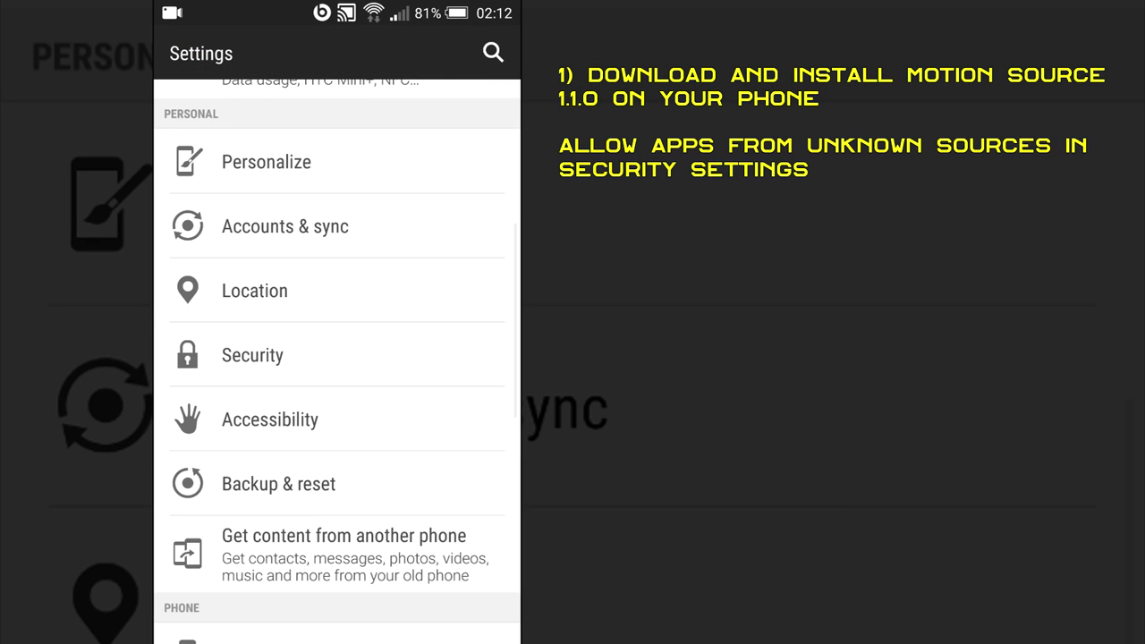
Step: Allow installation of apps from unknown sources in the phone's security settings
left_click(252, 355)
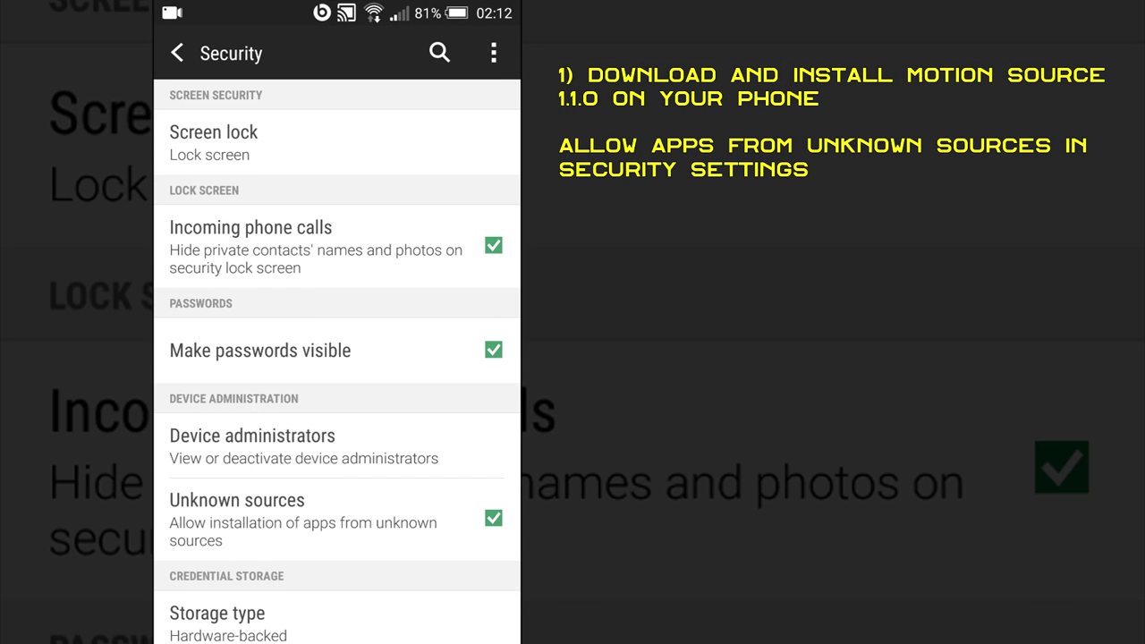
scroll(337, 358, "down", 2)
left_click(331, 408)
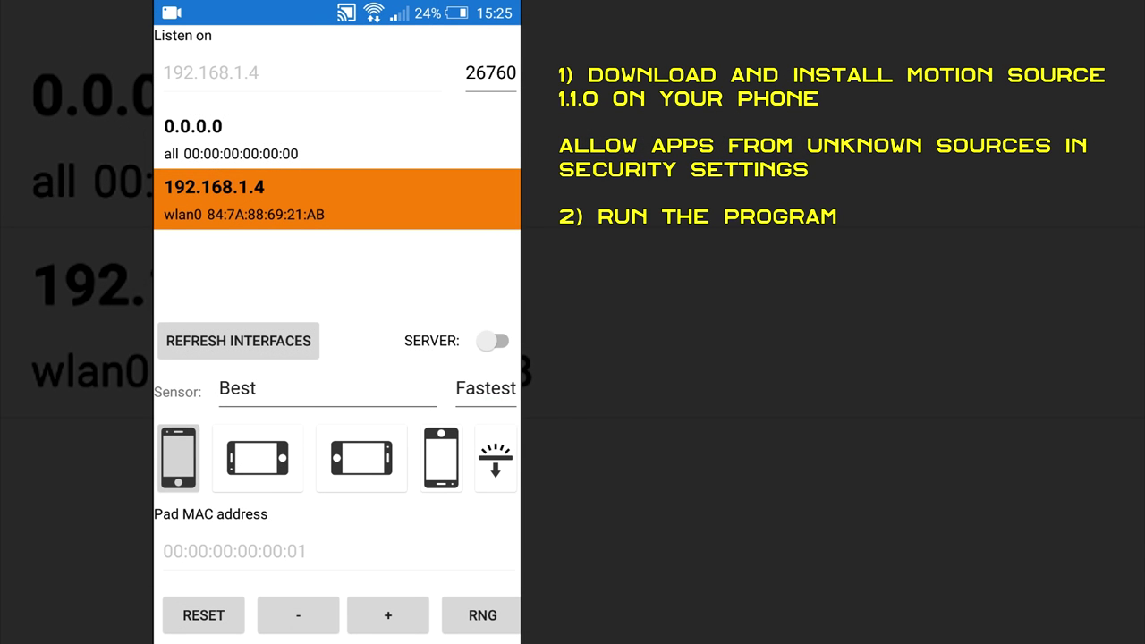
Step: Refresh the network interfaces in MotionSource and open the phone's USB network setting under mobile network sharing
left_click(238, 341)
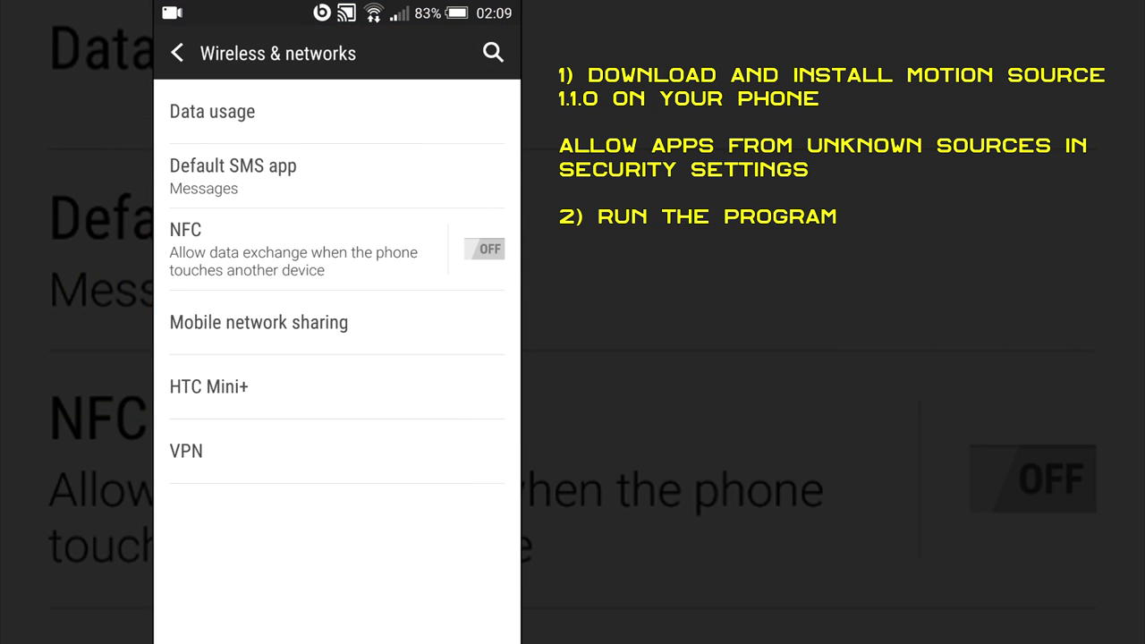
left_click(259, 323)
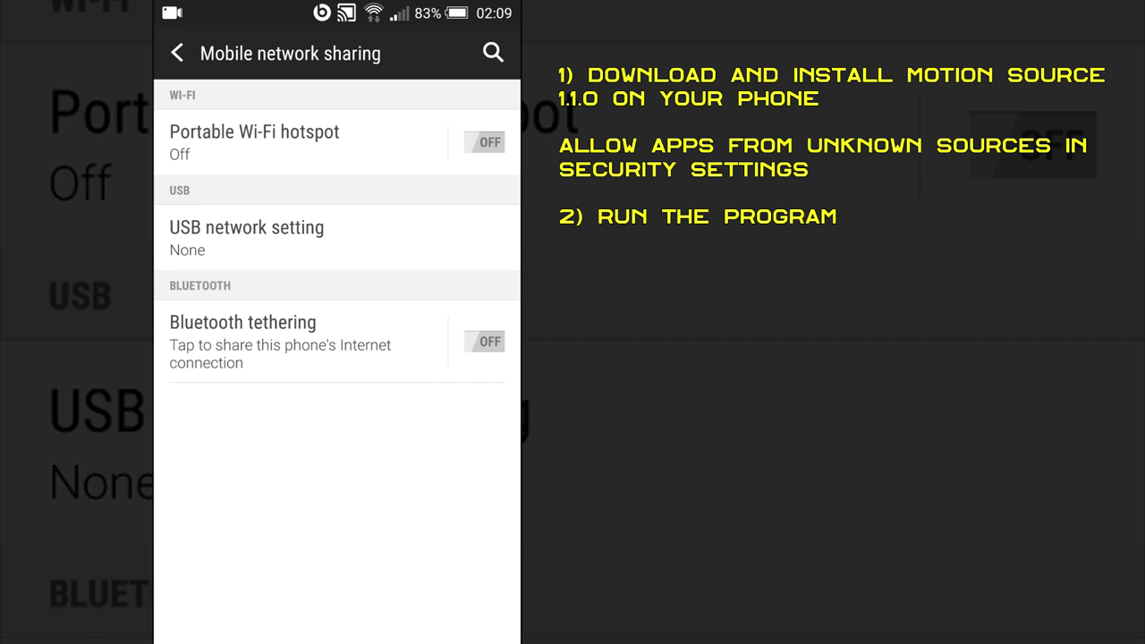
left_click(247, 237)
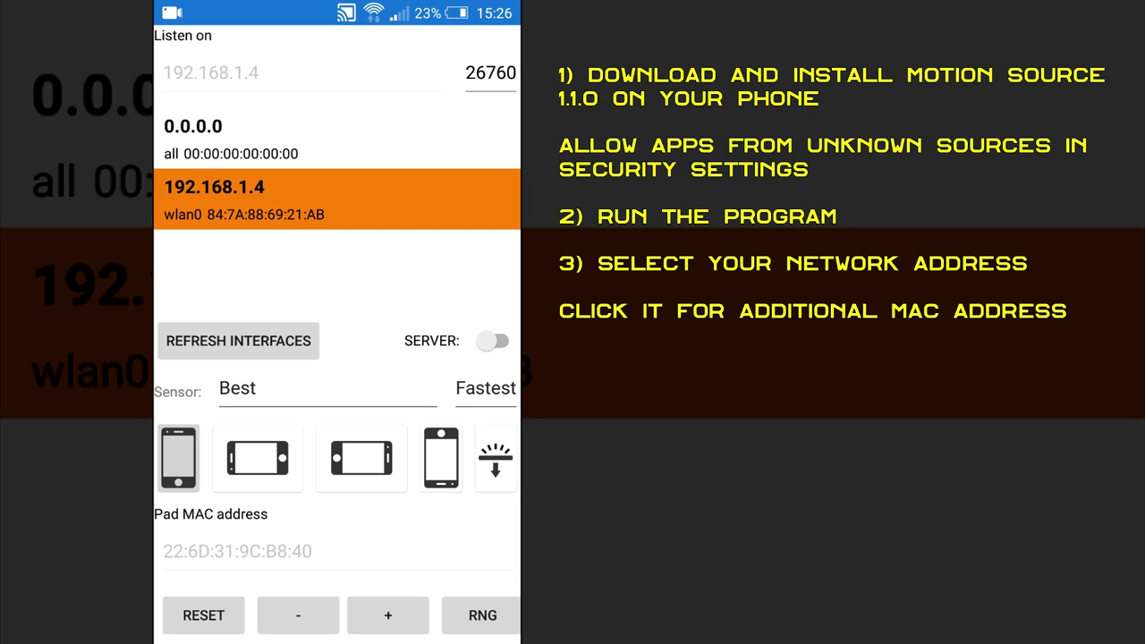
Step: Turn on the MotionSource server for the 192.168.1.4 interface on port 26760
left_click(493, 341)
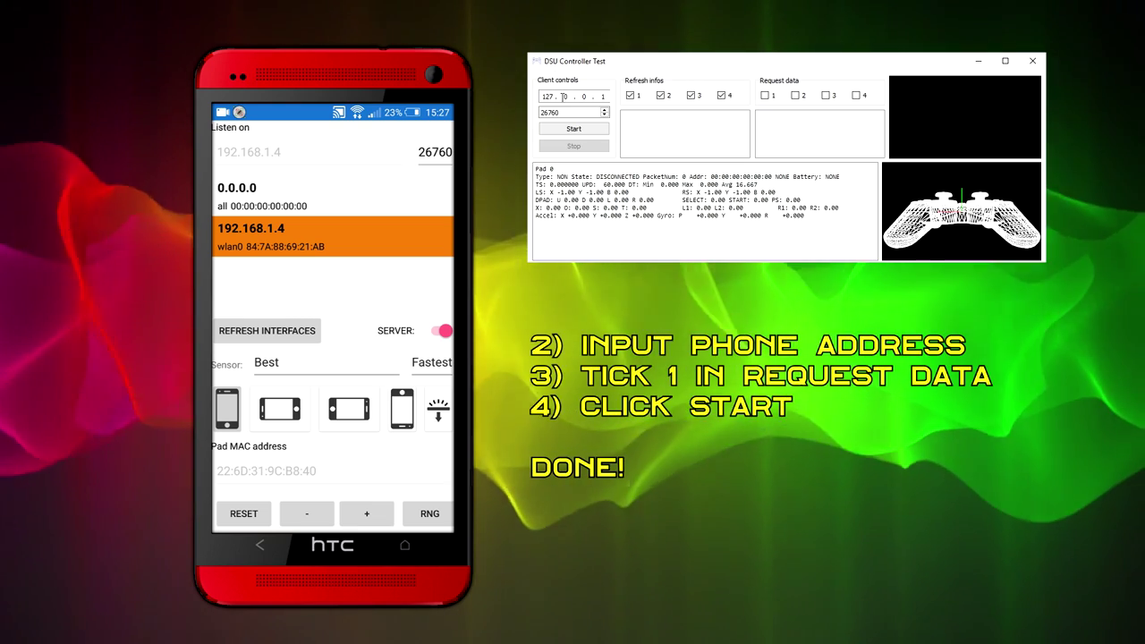
Step: In DSU Controller Test, set the client address to 192.168.1.4, enable data requests for pad 1 and start the connection
double_click(563, 97)
type("192 . 168 . 1 ")
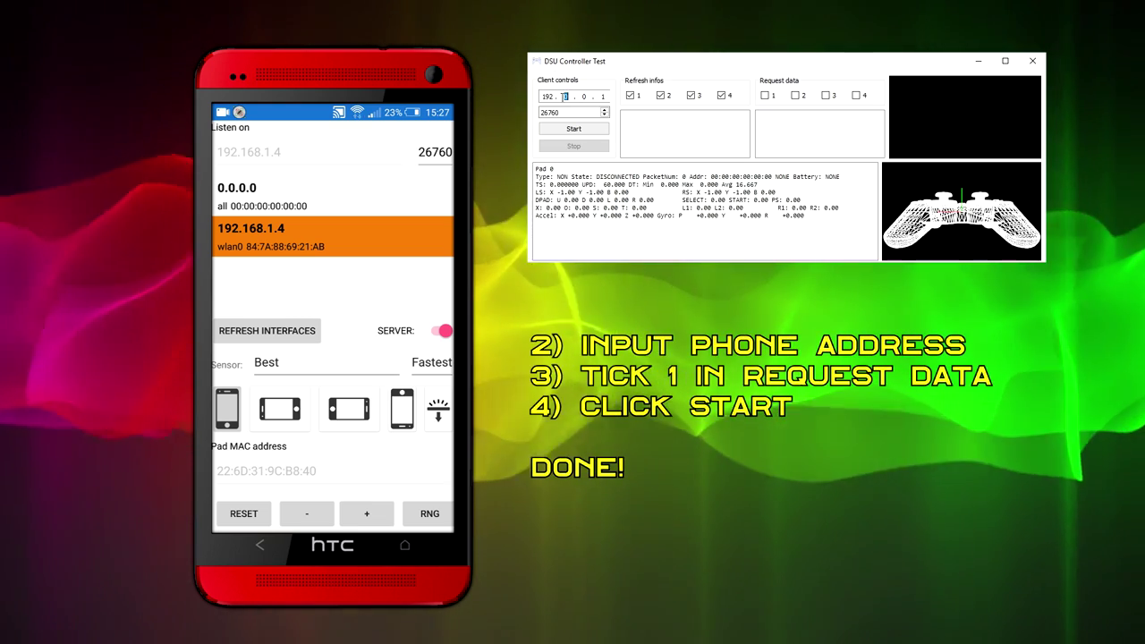
type(". 4")
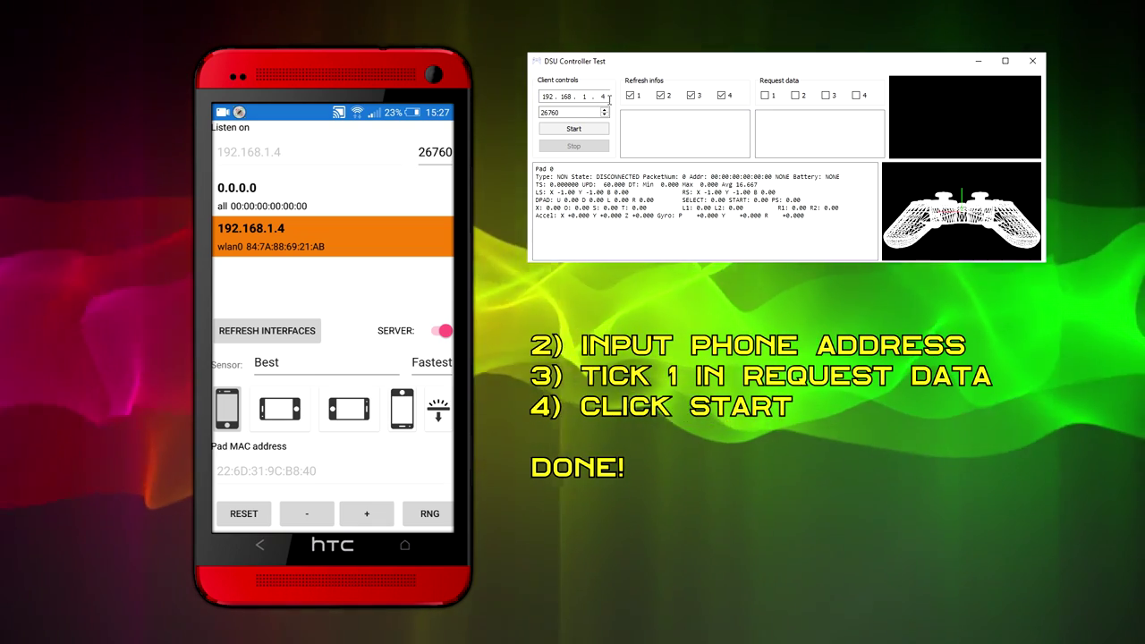
left_click(767, 98)
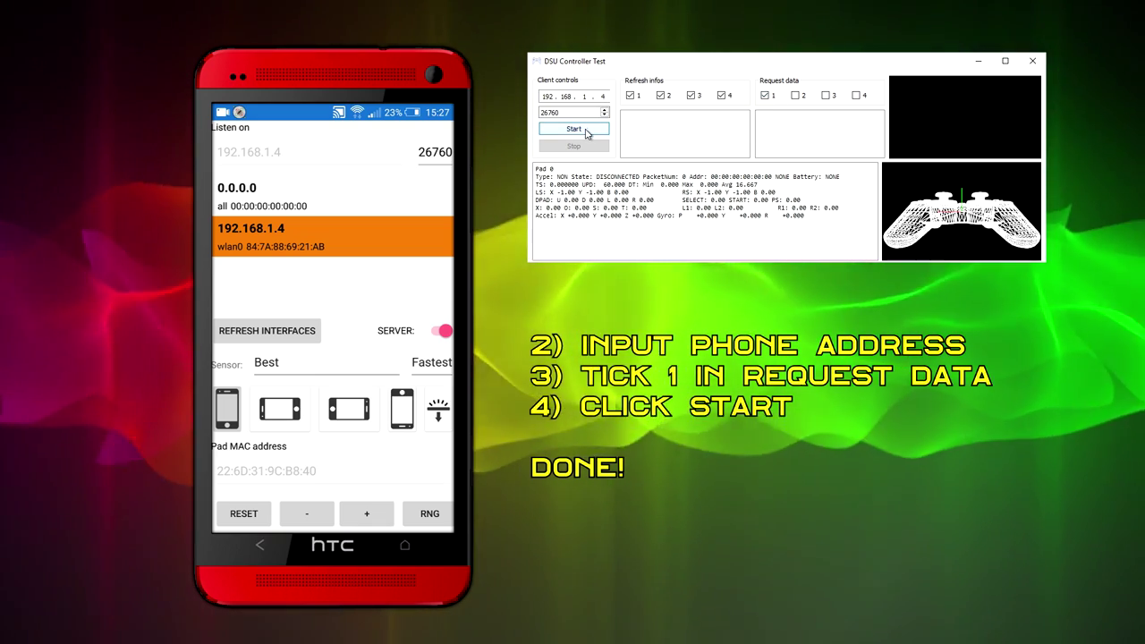
left_click(577, 129)
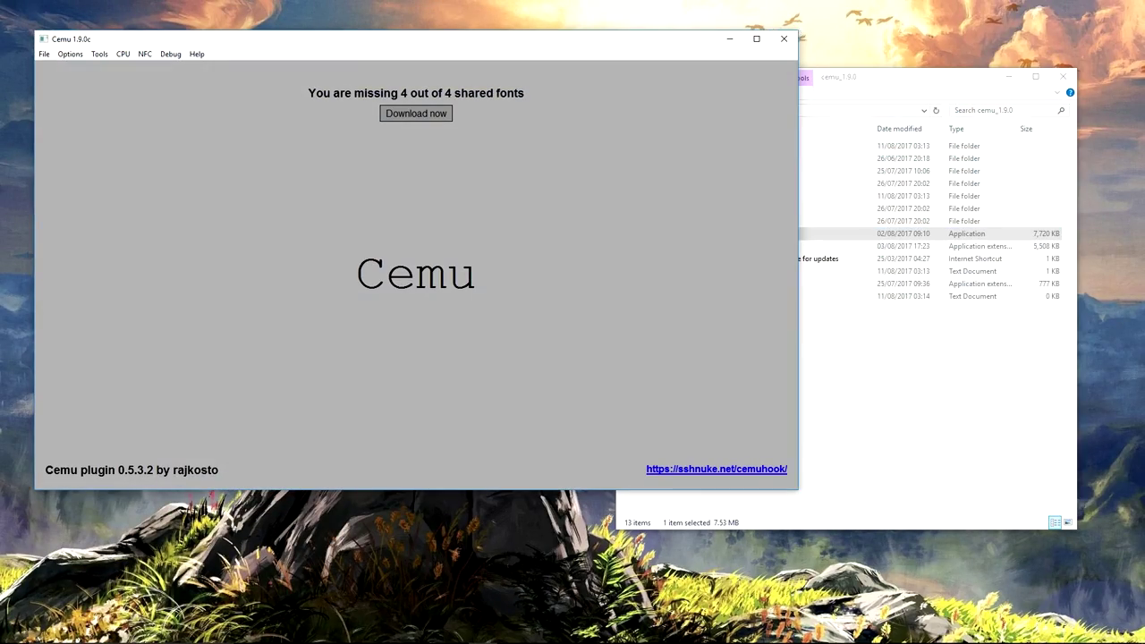
Step: Shrink the Cemu window beside the folder window and set the GamePad motion source to DSU1 by slot
left_click_drag(797, 31, 609, 102)
left_click_drag(455, 117, 424, 87)
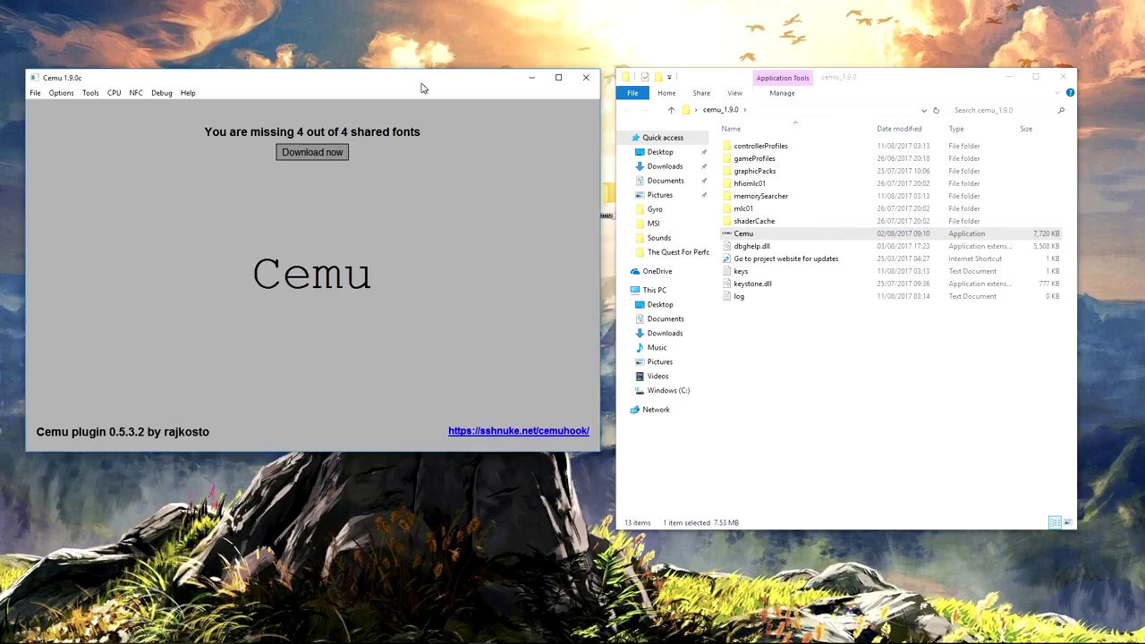
left_click(55, 95)
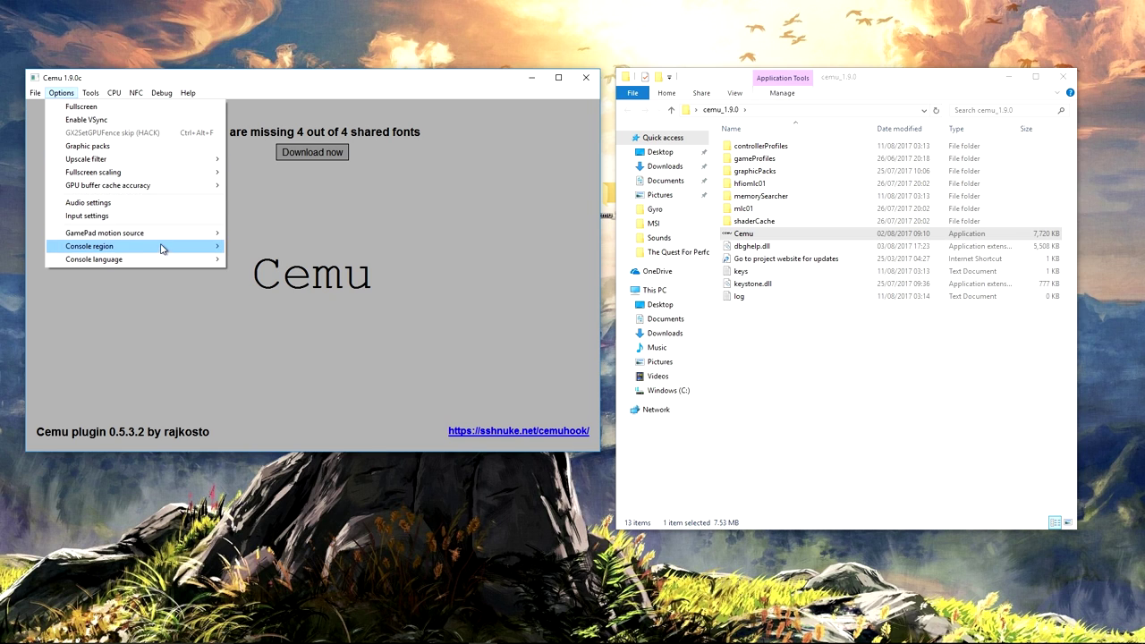
mouse_move(175, 234)
mouse_move(290, 252)
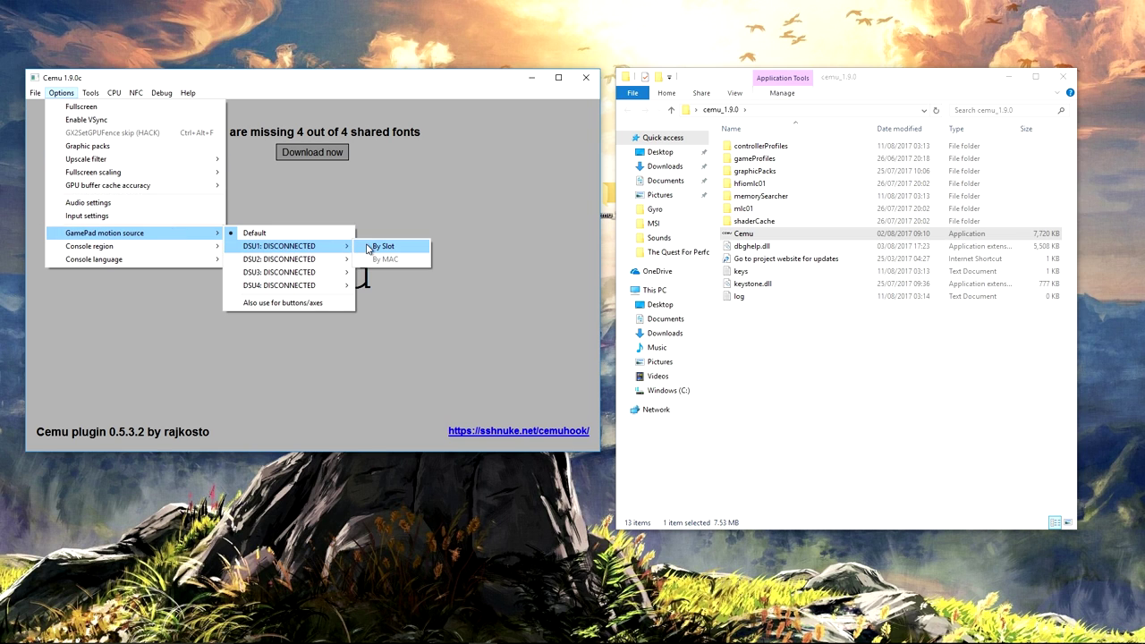
left_click(371, 250)
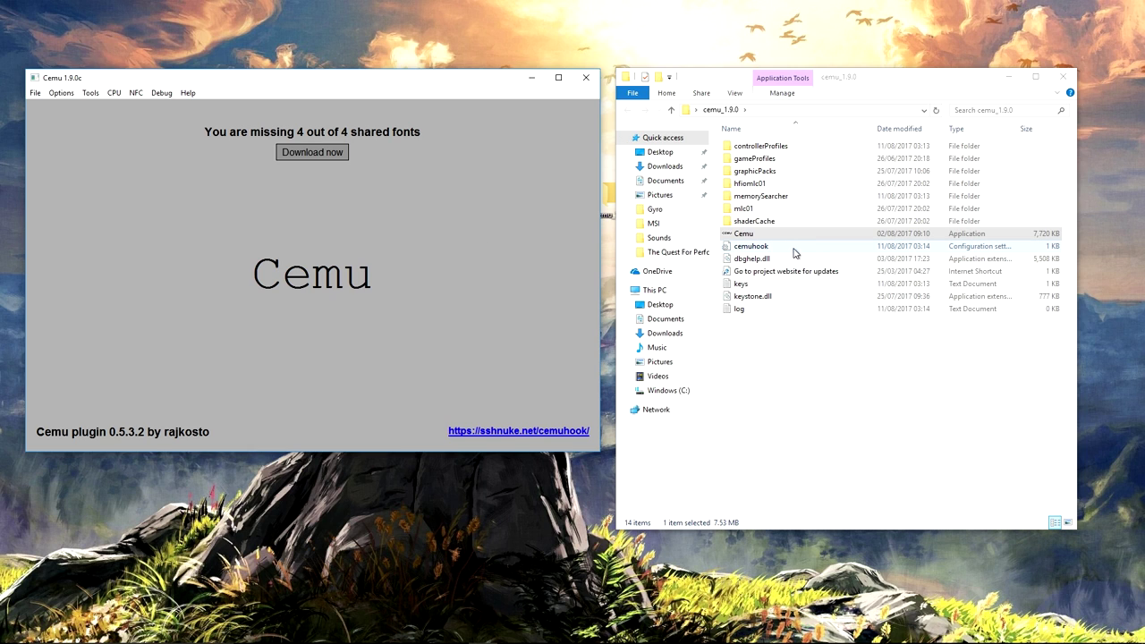
Step: Add the line "serverIP = 192.168.1.4" under the [Input] section of the cemuhook configuration file, save it and close it
double_click(793, 250)
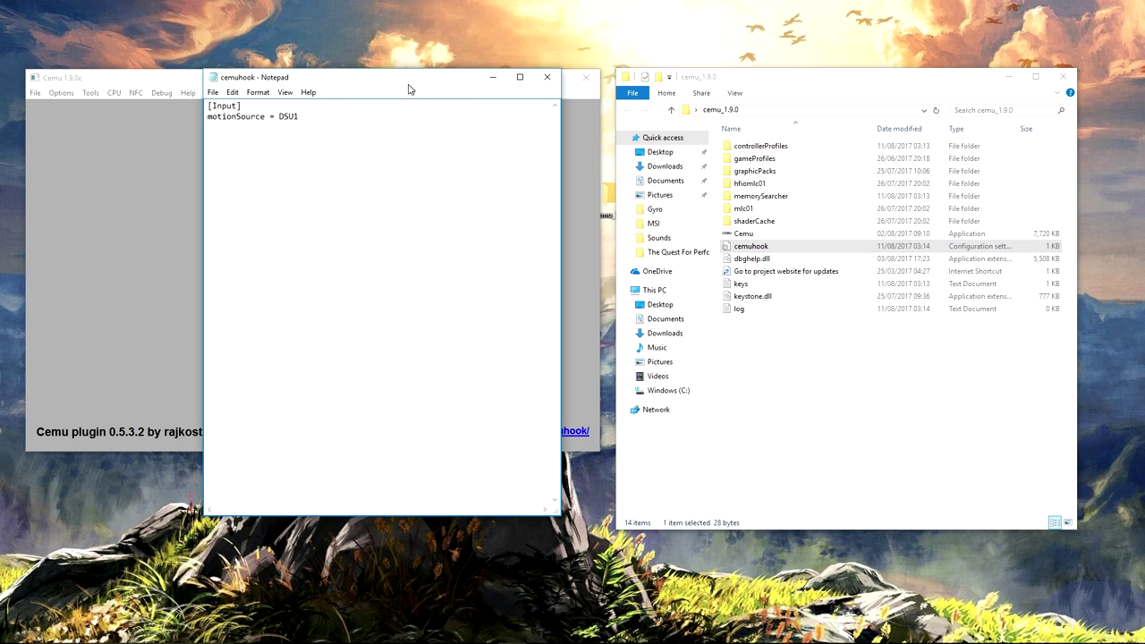
left_click_drag(409, 89, 670, 125)
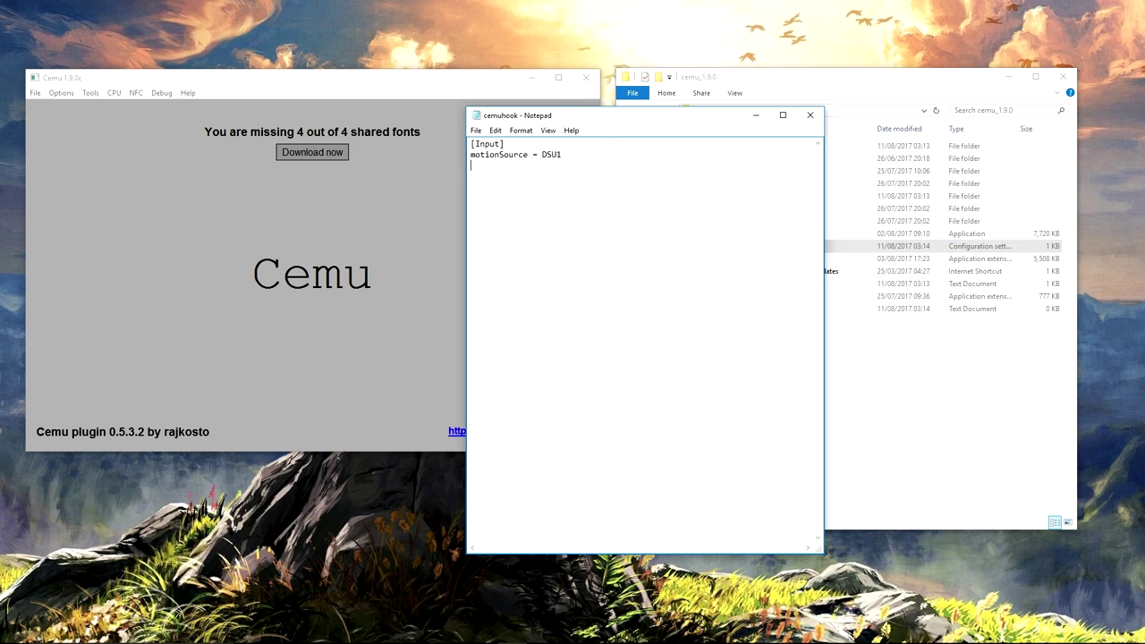
type("serverIP = 192.168.1.4")
left_click(475, 131)
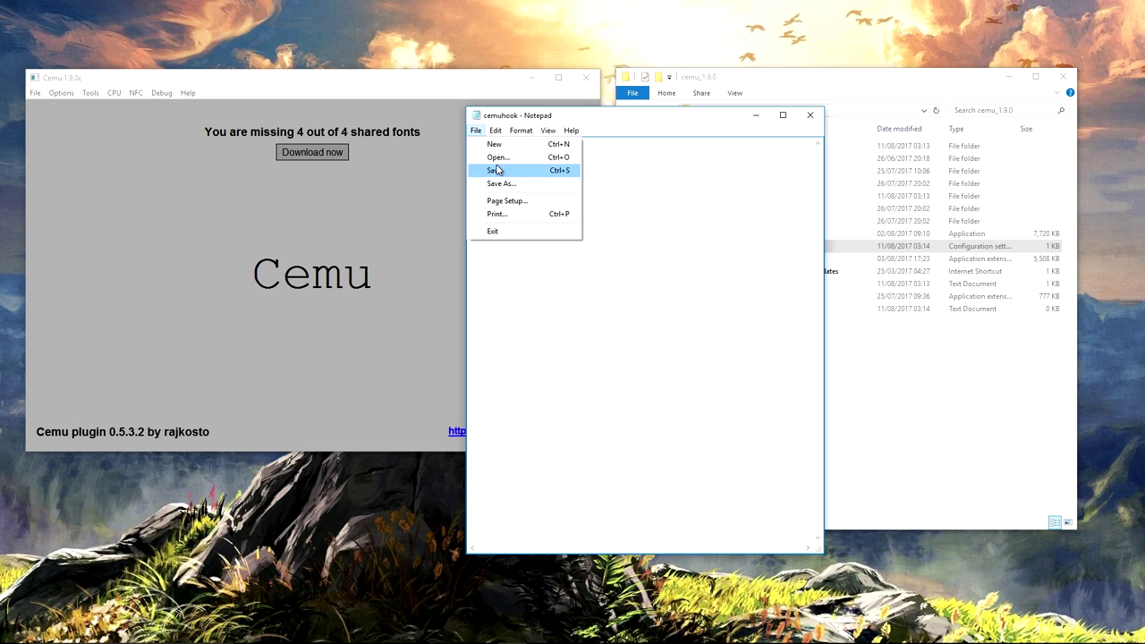
left_click(502, 169)
left_click(809, 115)
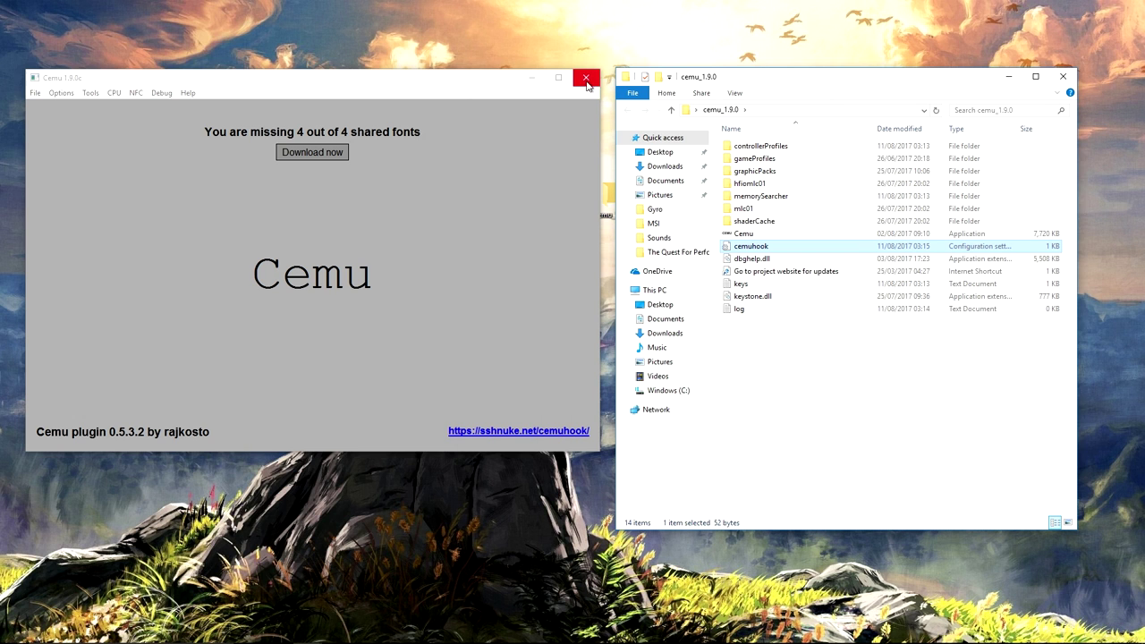
Step: Restart Cemu from the cemu_1.9.0 folder, minimize the folder window and center the emulator window on the desktop
left_click(587, 81)
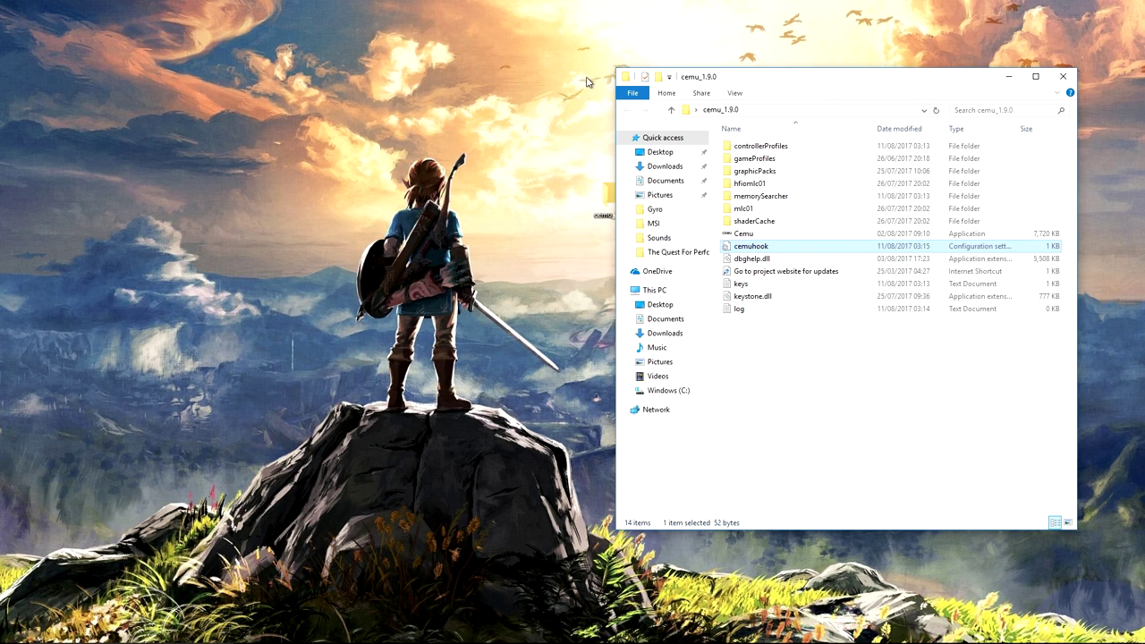
double_click(768, 235)
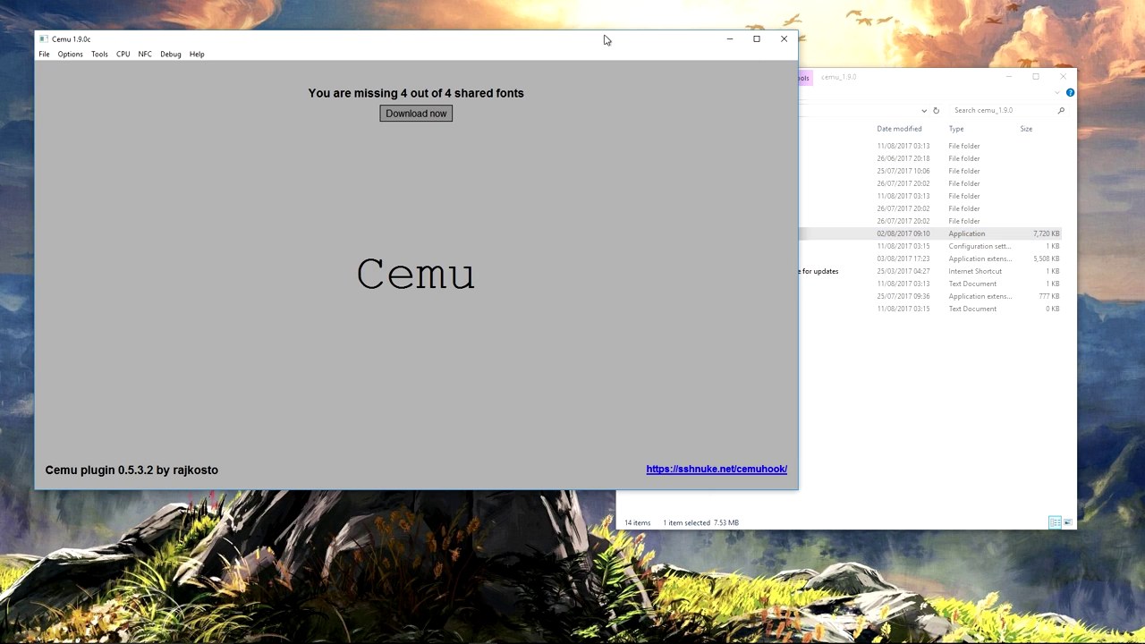
left_click_drag(524, 41, 623, 64)
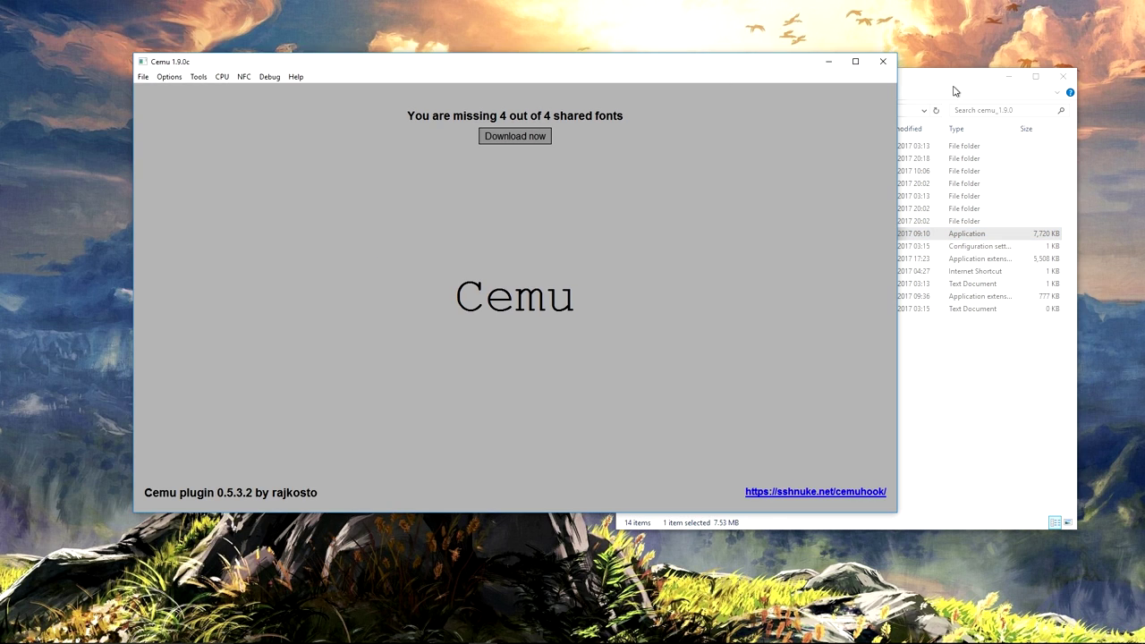
left_click_drag(814, 69, 876, 67)
left_click(973, 81)
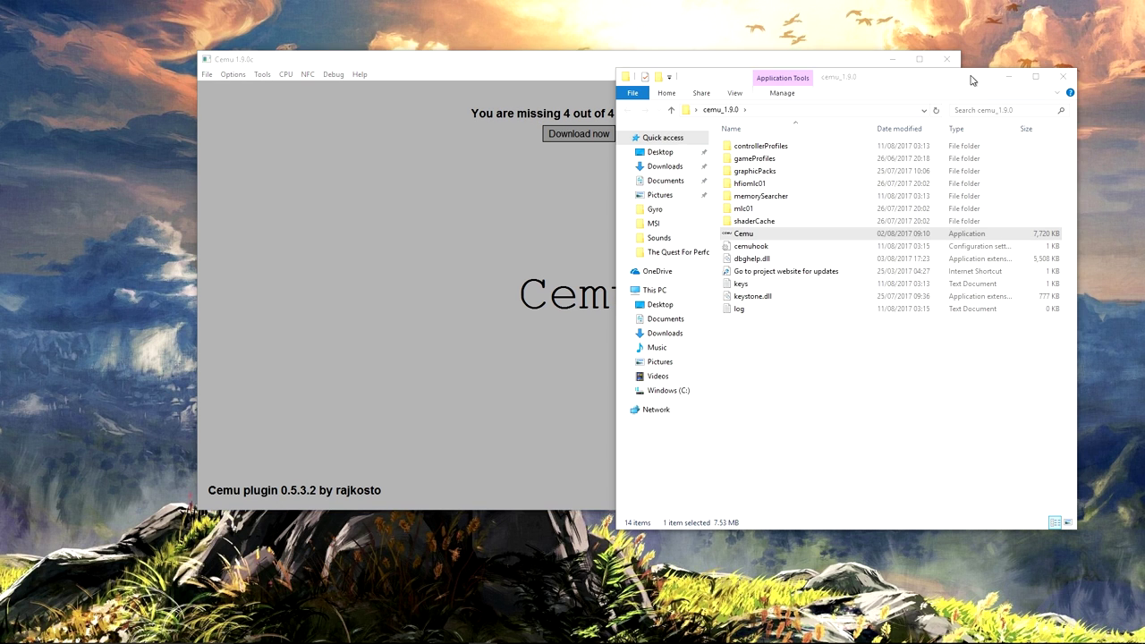
left_click(1010, 80)
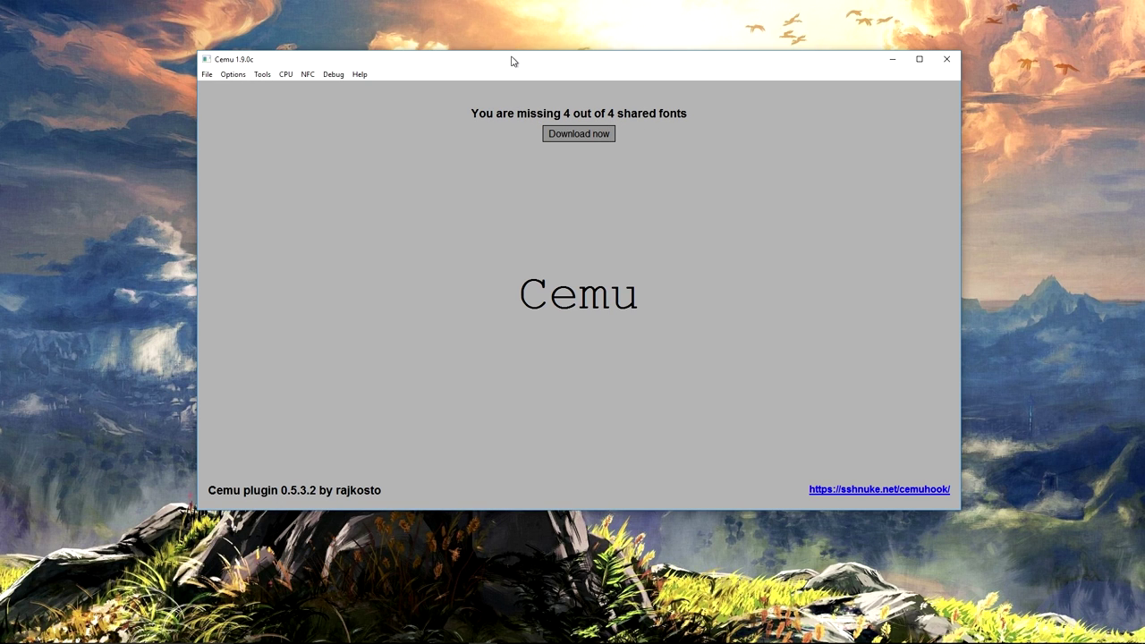
left_click_drag(539, 63, 547, 86)
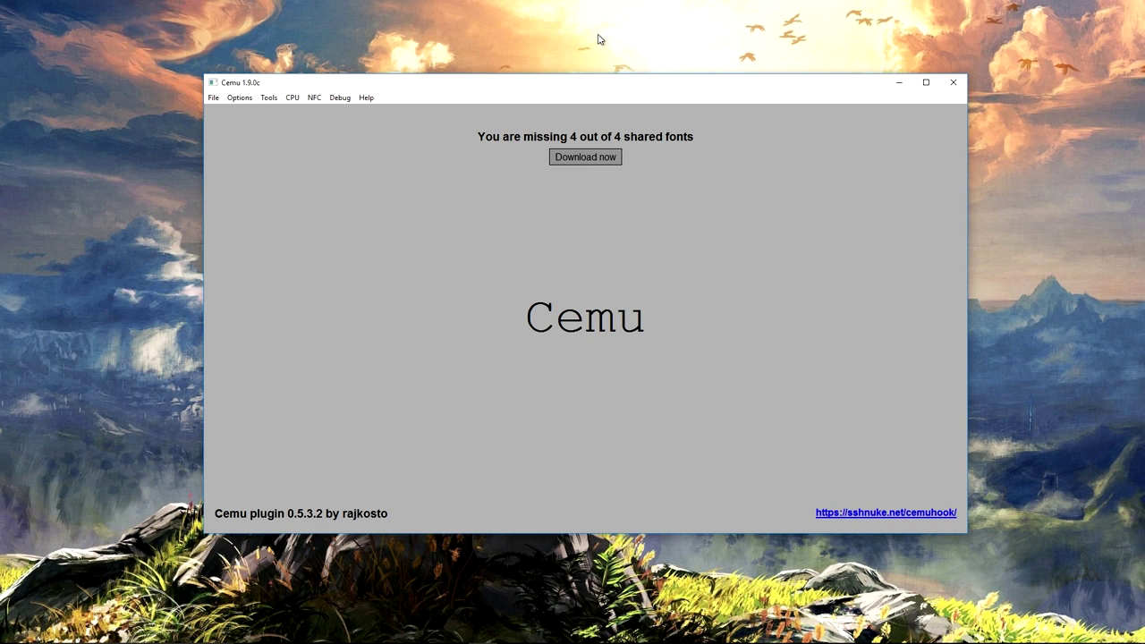
Step: Check the DSU1 entry among the GamePad motion source options
left_click(239, 98)
mouse_move(269, 98)
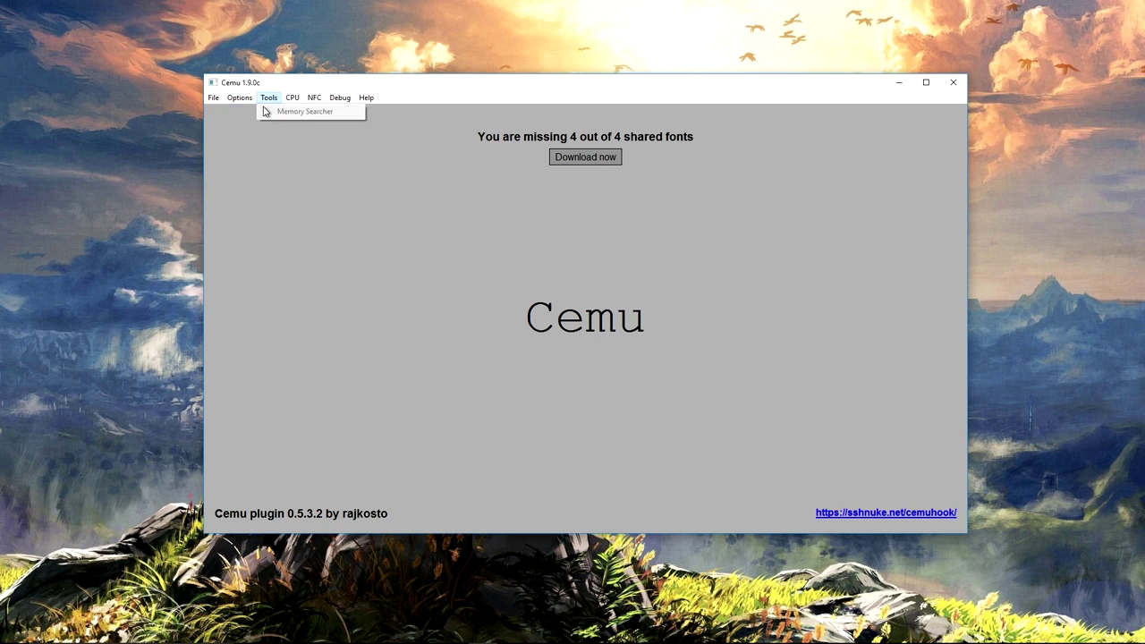
mouse_move(330, 240)
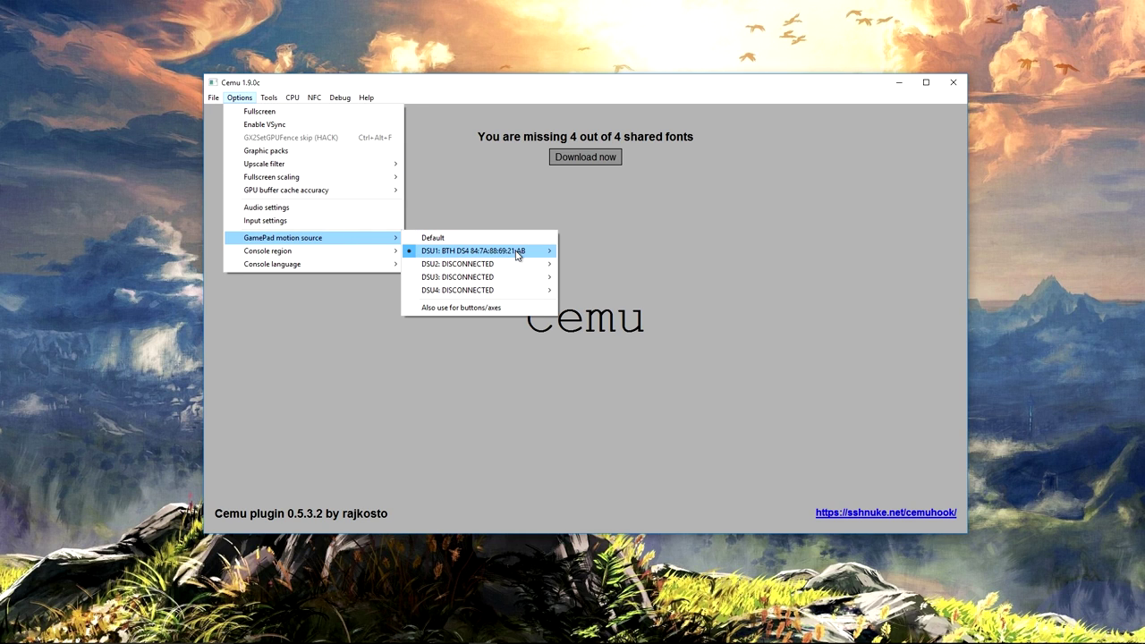